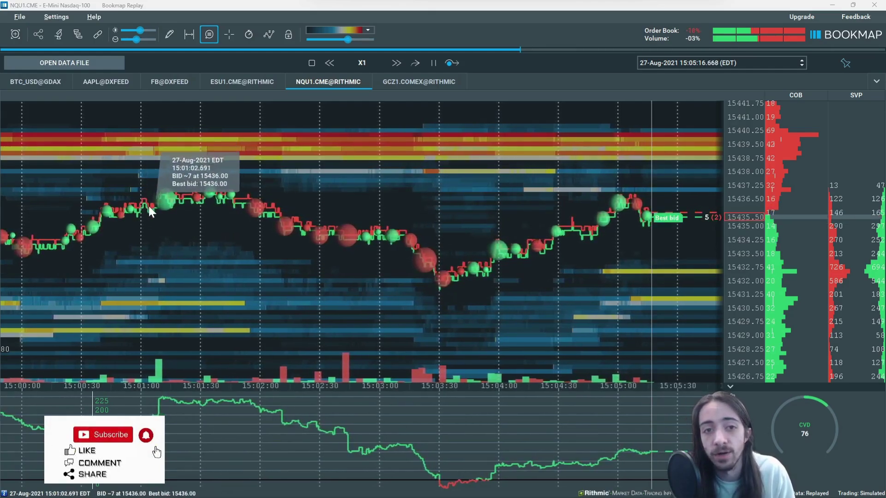
- Zoom the heatmap's time axis out to span roughly 14:40 to 15:05
scroll(450, 190, down, 1)
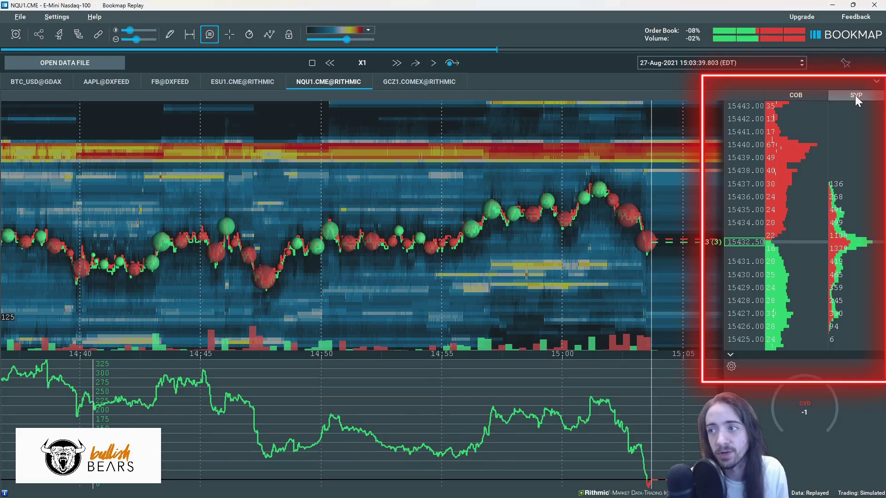
- Turn on Split Display for the Session Volume Profile column to show bid and ask volume
right_click(854, 97)
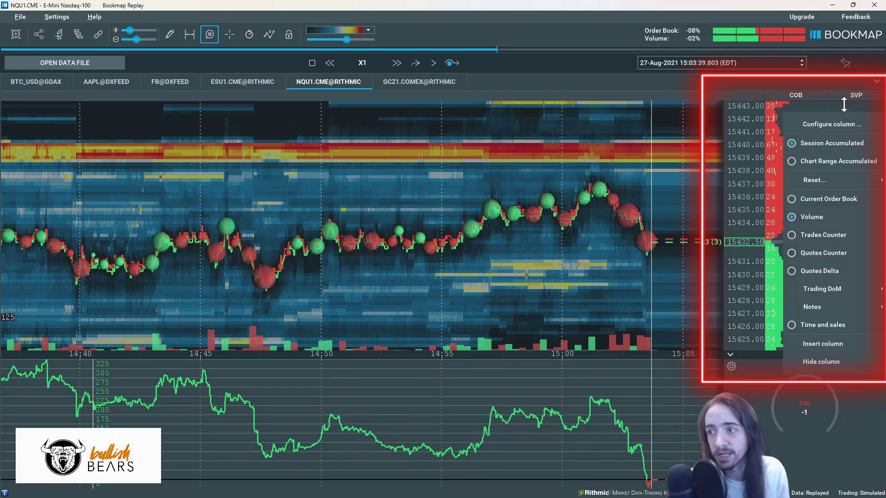
click(830, 125)
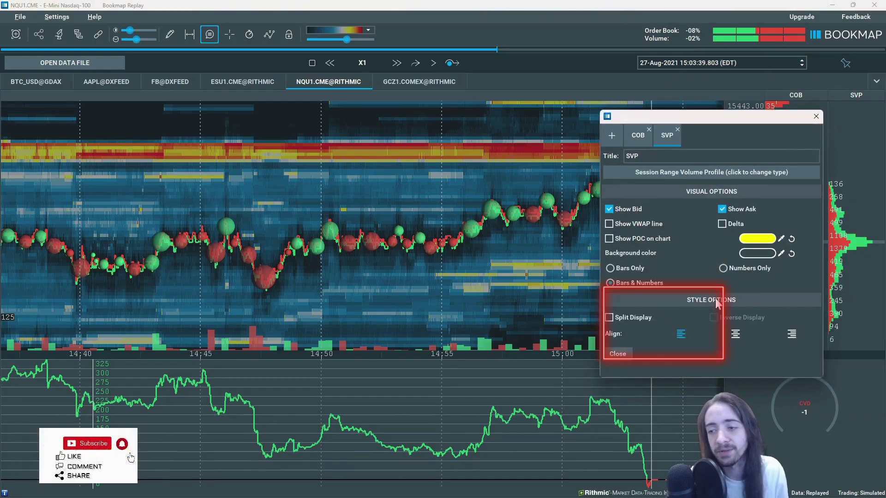
click(642, 318)
drag(779, 121, 700, 122)
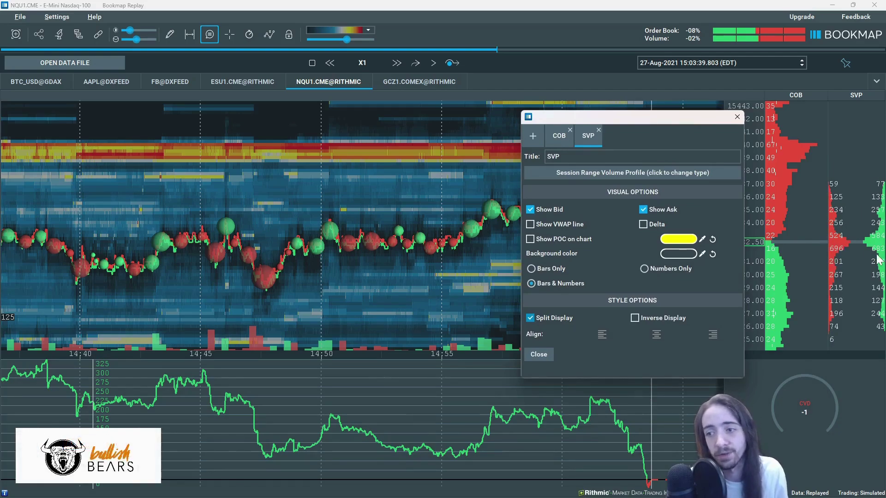
click(737, 117)
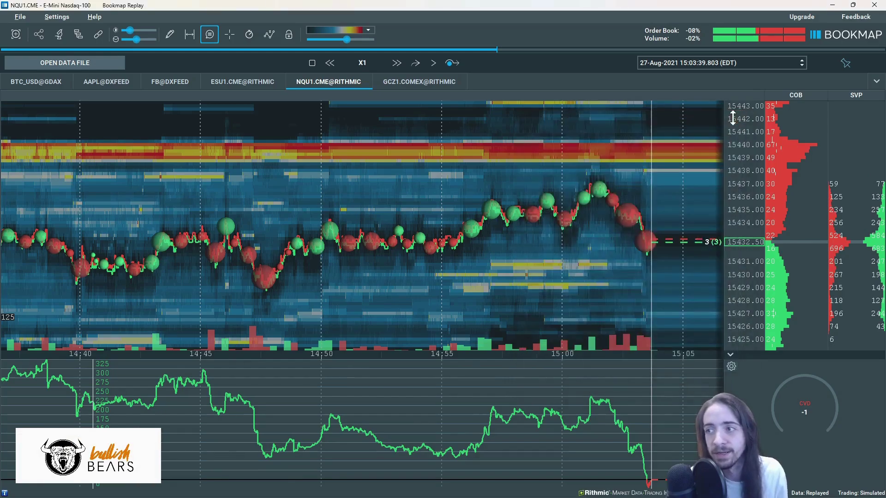
- Try the VWAP, POC and Delta options in the SVP settings, leaving them all off
click(845, 96)
click(817, 114)
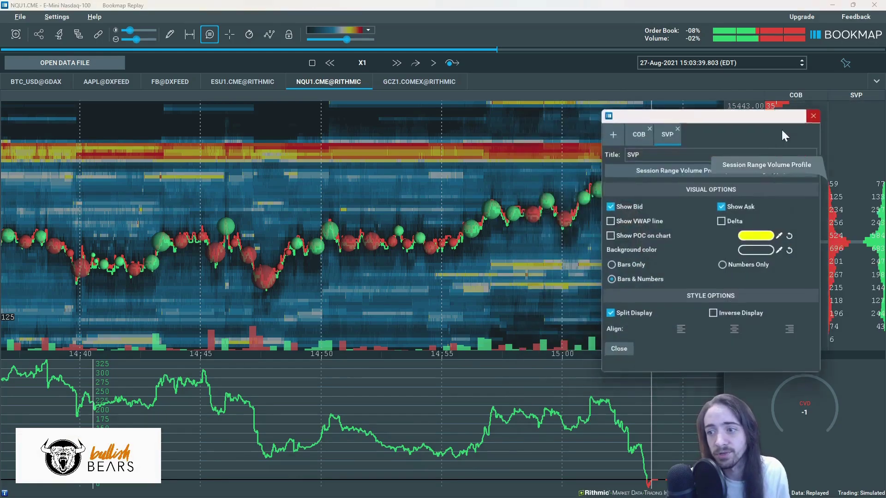
click(648, 221)
click(648, 221)
click(652, 238)
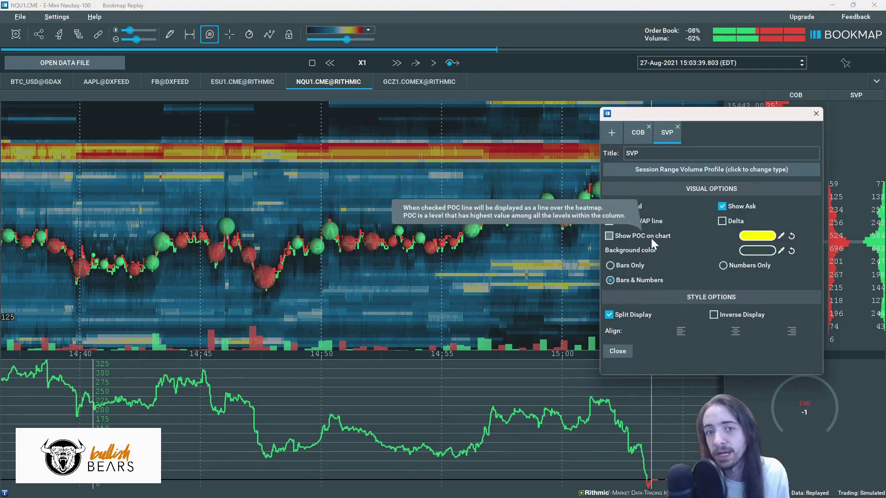
click(652, 239)
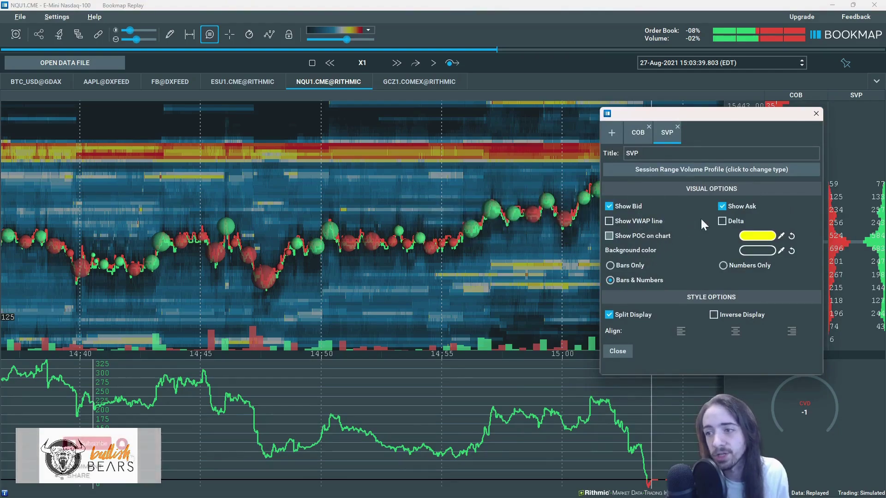
click(731, 221)
click(730, 221)
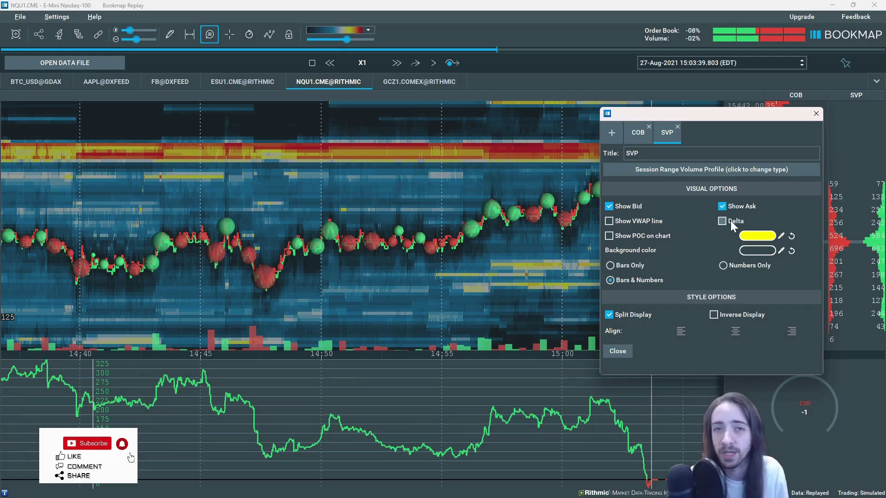
click(817, 113)
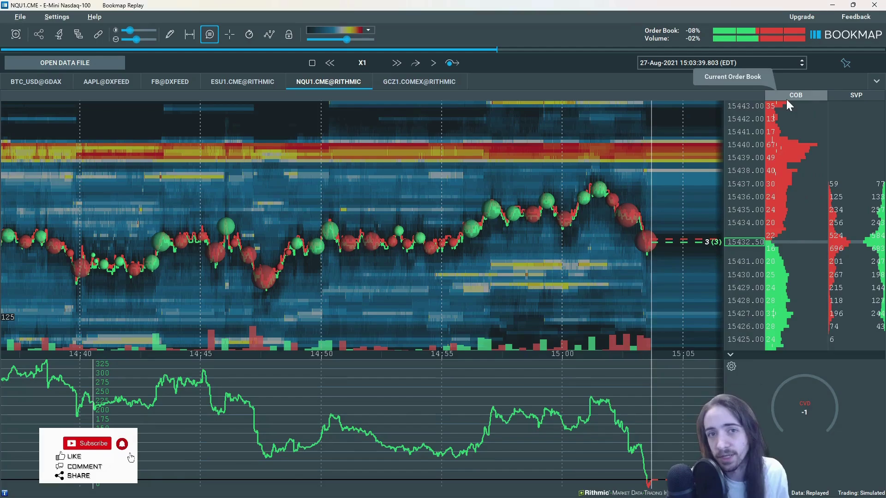
- Insert a new column beside the volume profile and set it to Time and Sales
right_click(834, 99)
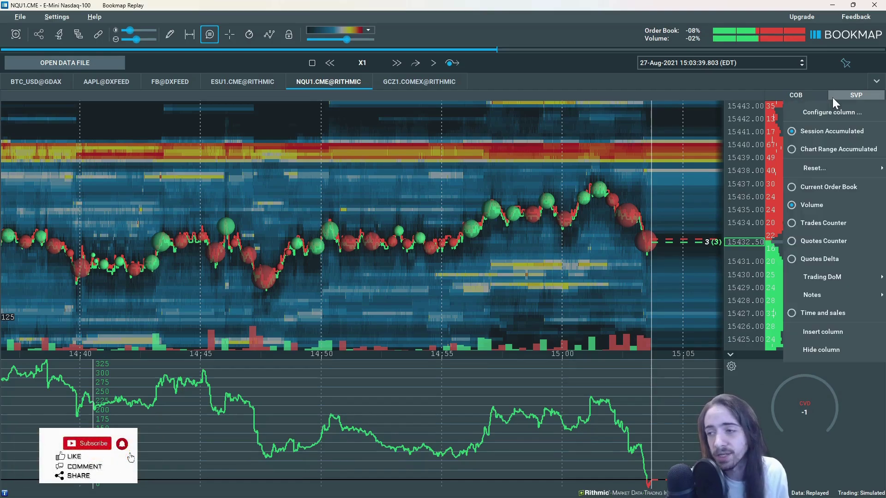
click(820, 332)
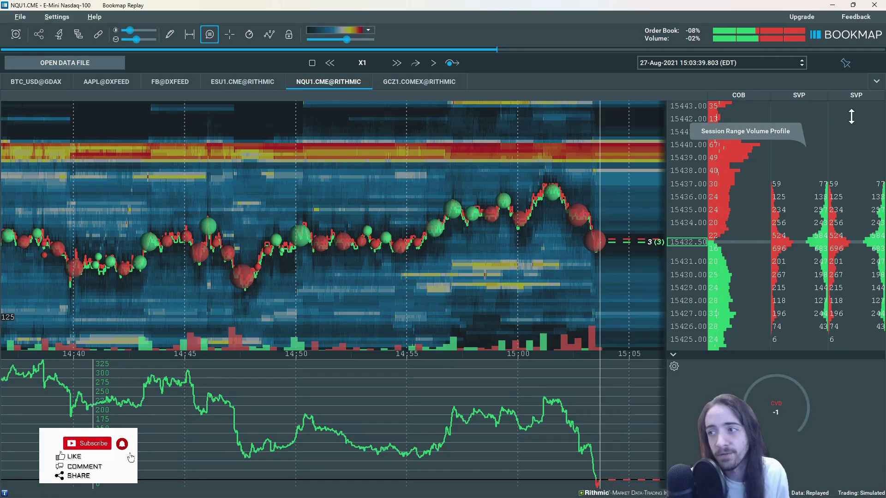
right_click(848, 98)
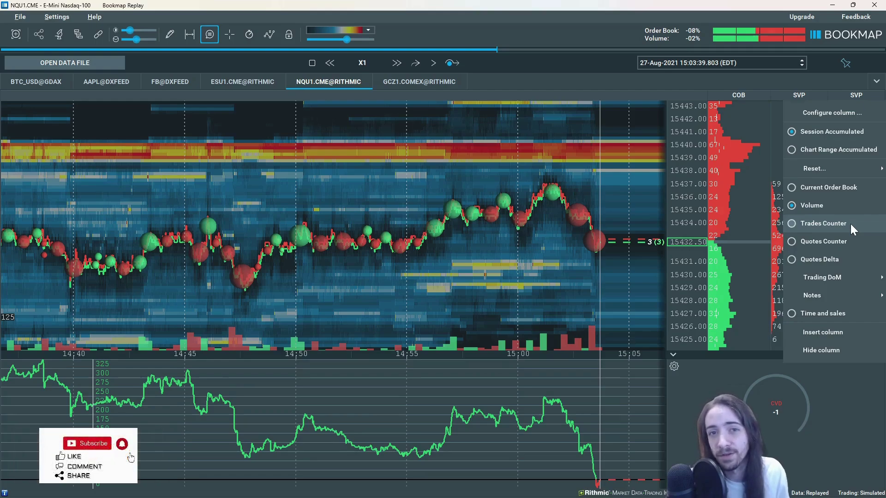
click(843, 313)
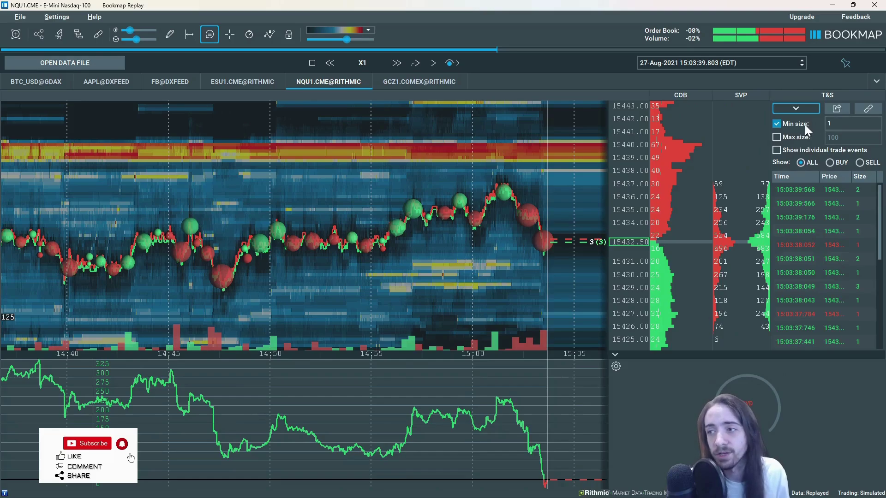
- Filter Time & Sales to a minimum trade size of 2 and resume the replay
click(777, 124)
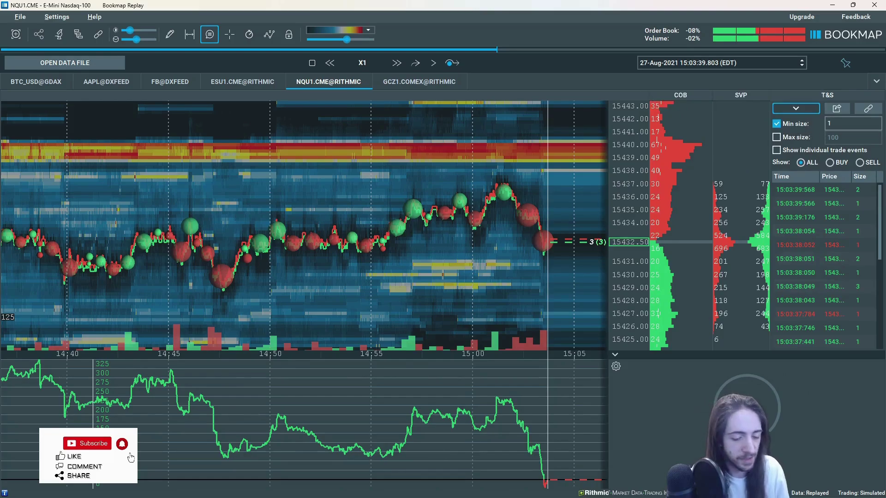
text(2)
click(433, 63)
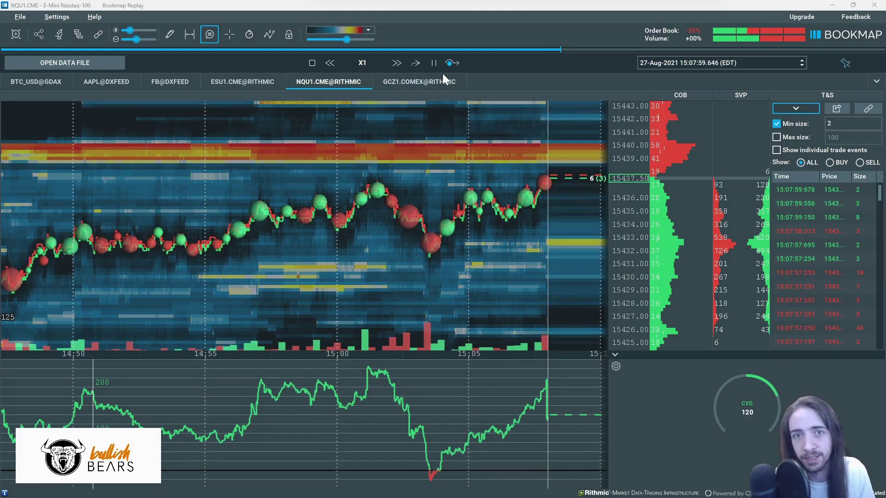
- Seek the replay ahead on the progress bar, then back slightly, landing around 15:08:54
click(563, 51)
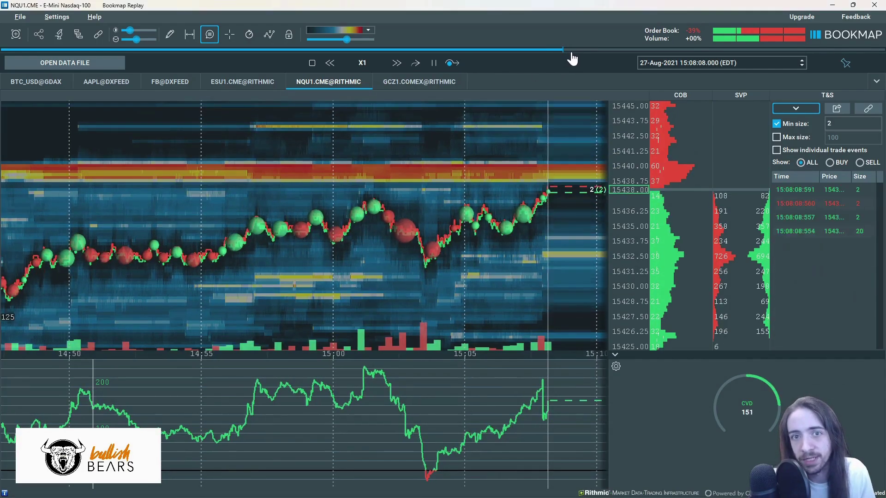
click(573, 50)
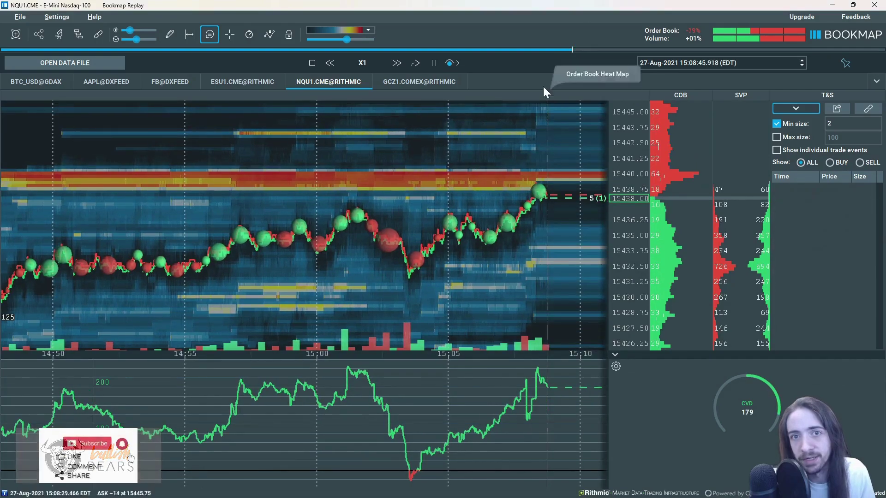
click(562, 51)
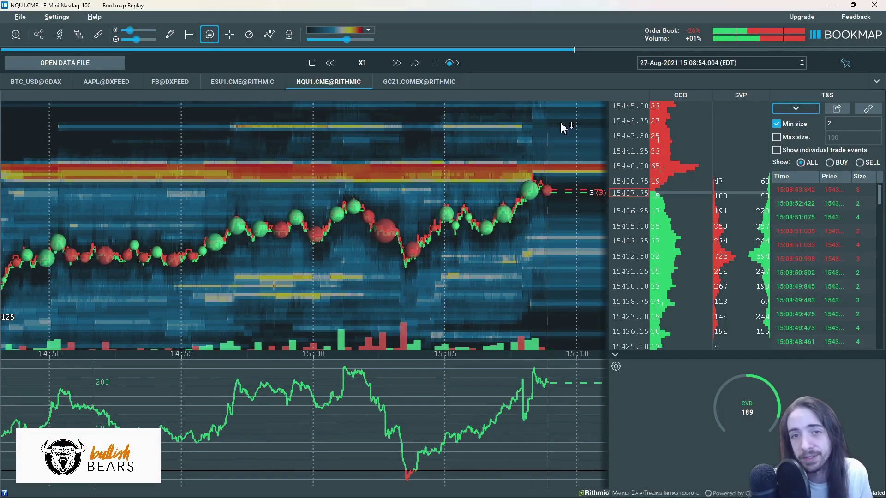
- Seek the replay ahead in steps to about 15:15 and widen the Time & Sales price column
click(582, 49)
click(592, 50)
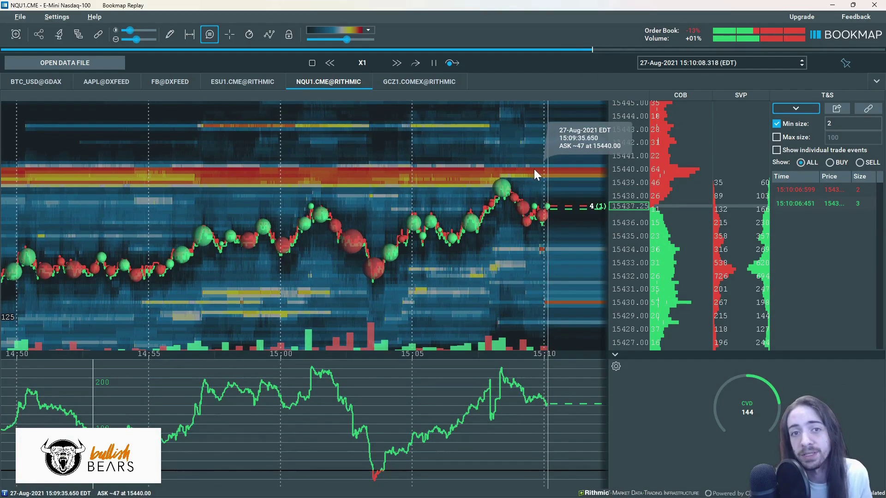
click(602, 49)
click(614, 50)
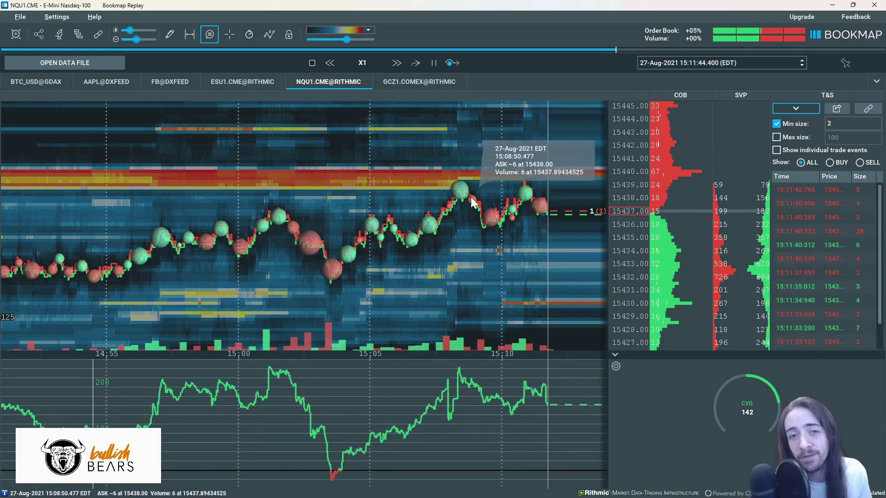
click(630, 50)
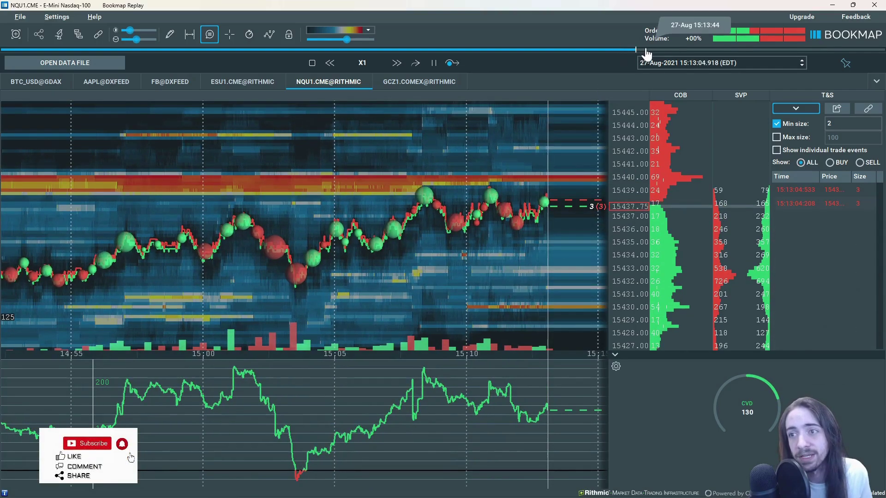
click(645, 50)
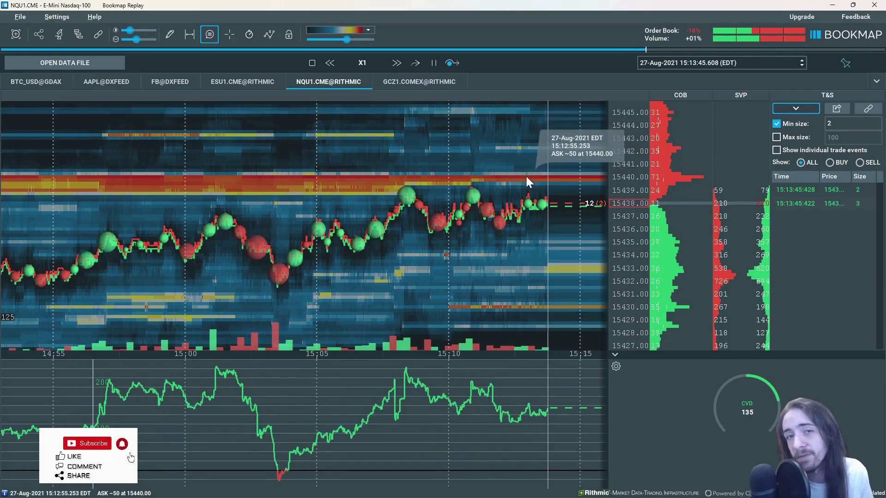
click(669, 50)
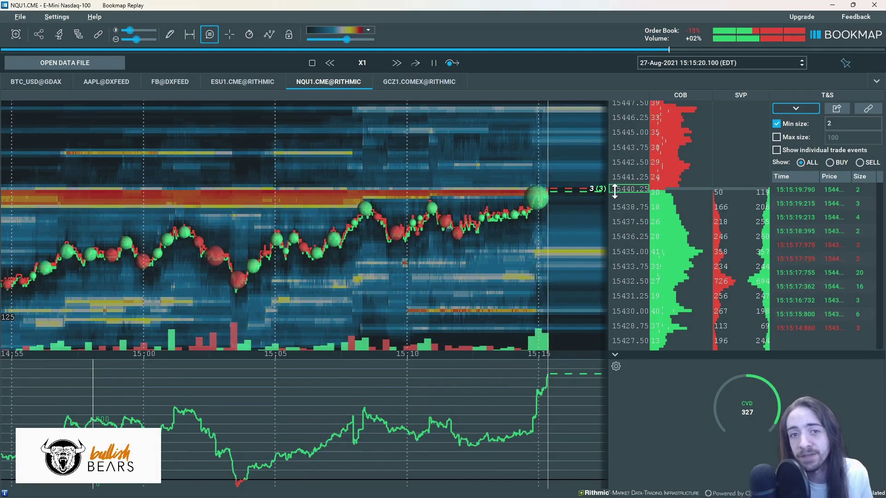
drag(850, 178, 859, 178)
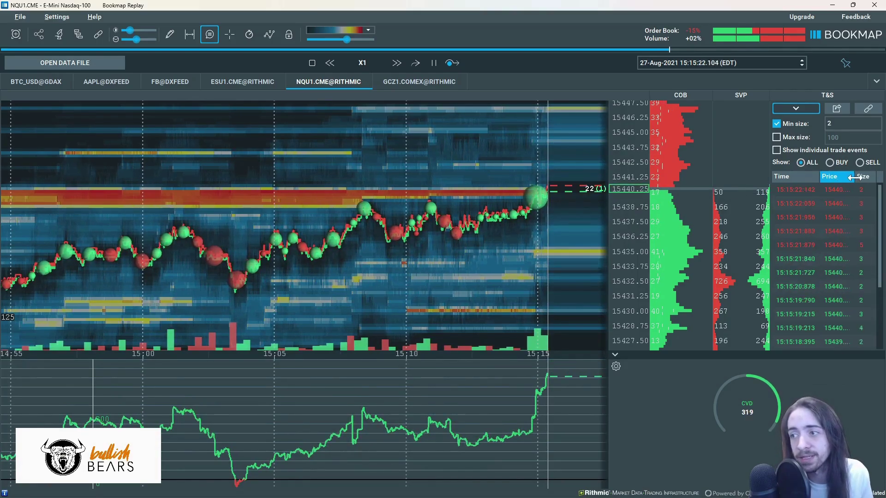